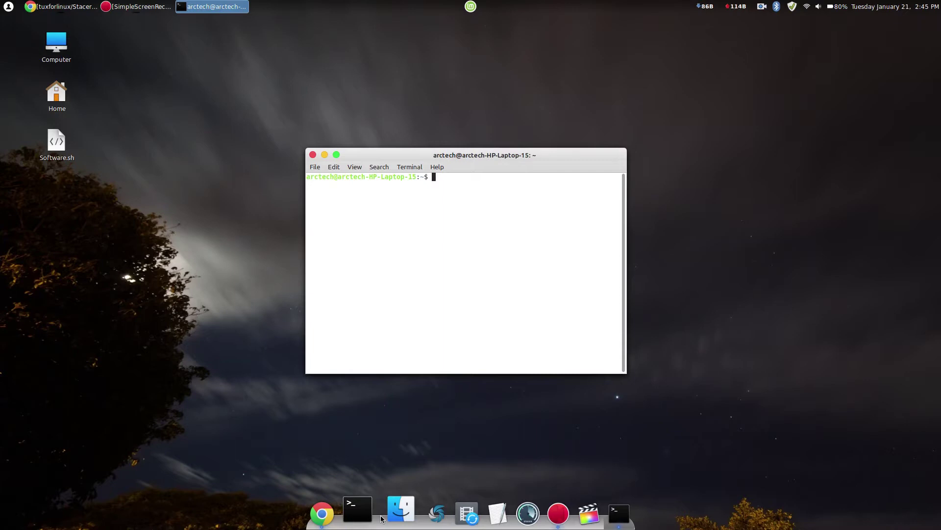
right_click(391, 290)
left_click(419, 336)
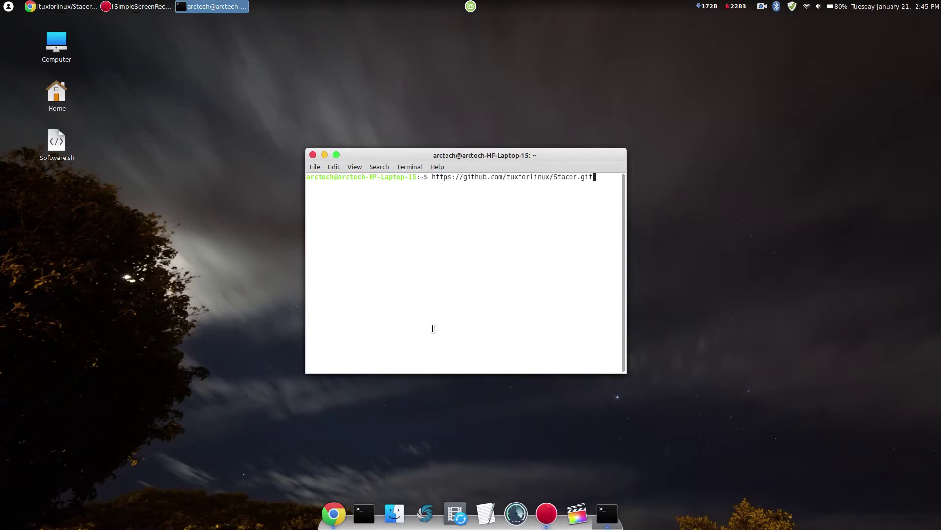
key("Left")
key("Left")
key("Left")
key("Left")
key("Left")
key("Left")
key("Left")
key("Left")
key("Left")
key("Left")
key("Left")
key("Left")
key("Left")
key("Left")
key("Left")
key("Left")
key("Left")
key("Left")
key("Left")
key("Left")
key("Left")
type("git")
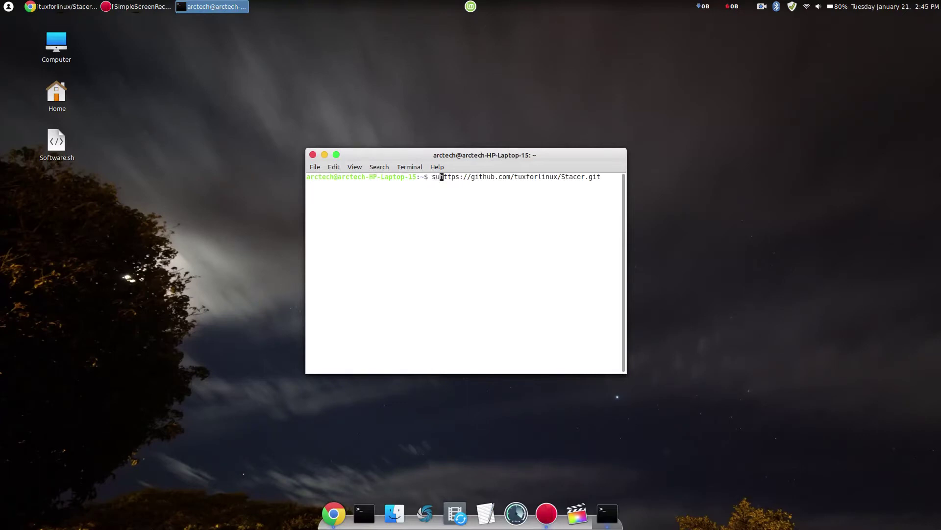
key("BackSpace")
key("BackSpace")
key("BackSpace")
key("BackSpace")
type("git clone")
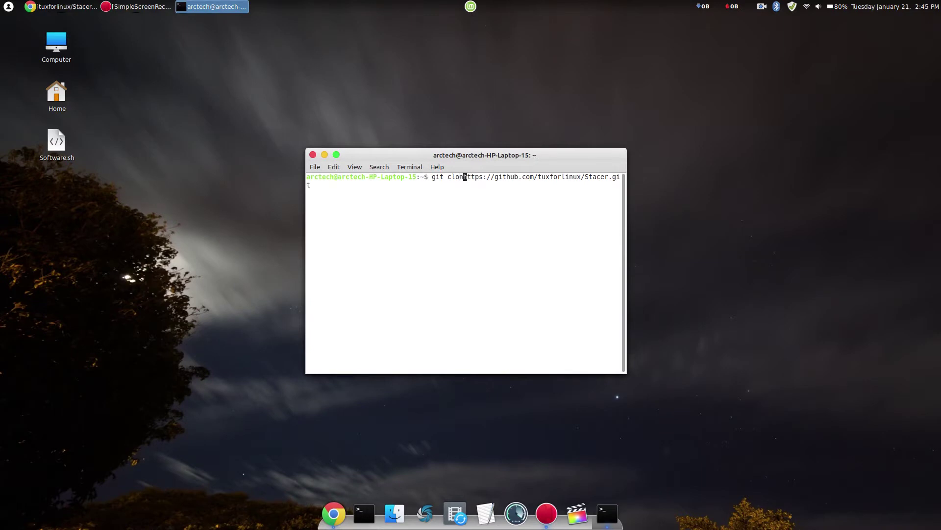
key("Return")
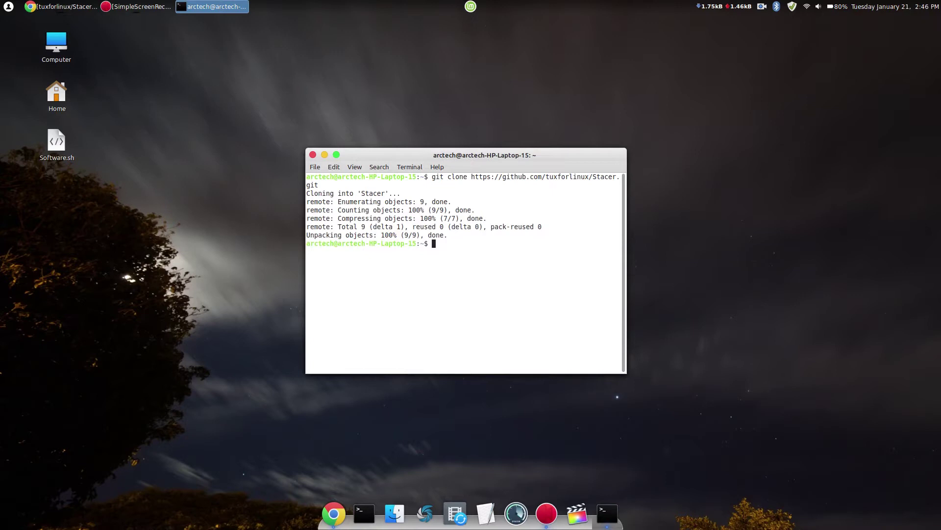
key("alt+F4")
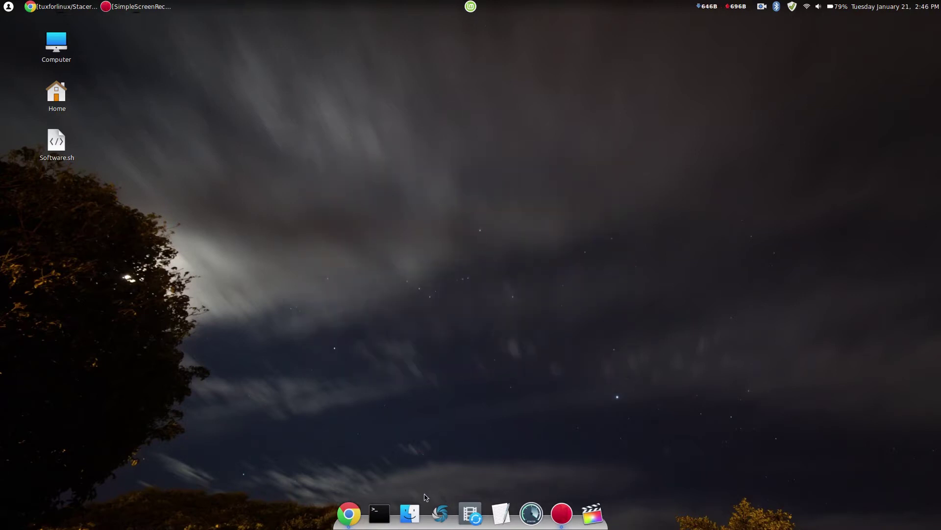
Step: Open the cloned Stacer folder from the home directory in the file manager
left_click(414, 515)
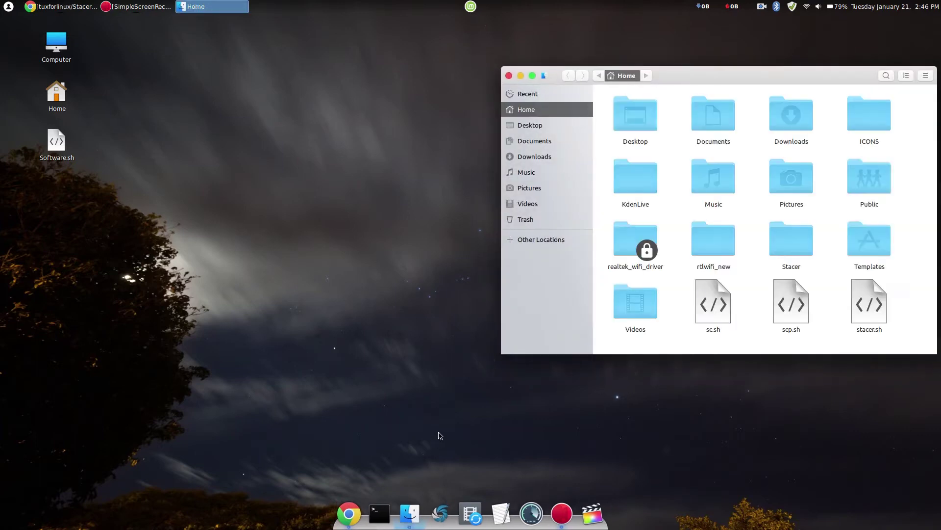
left_click_drag(687, 81, 457, 78)
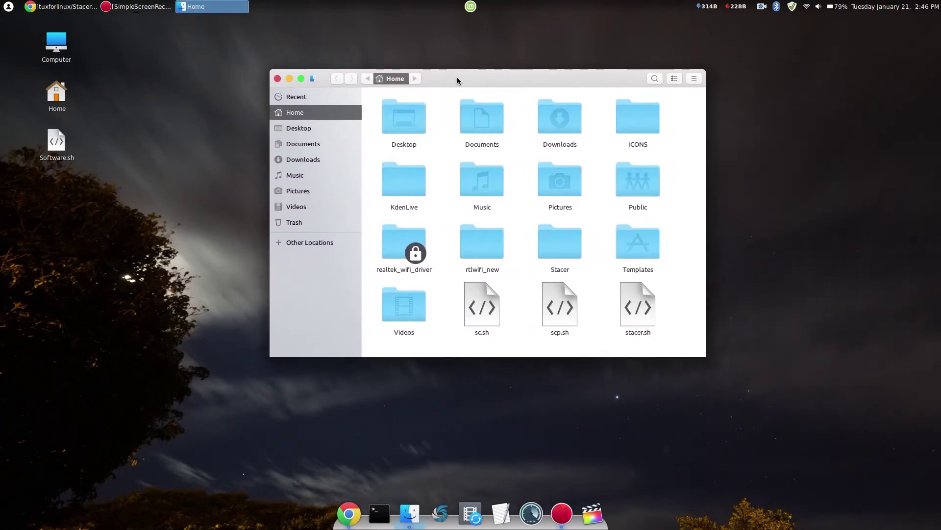
right_click(681, 260)
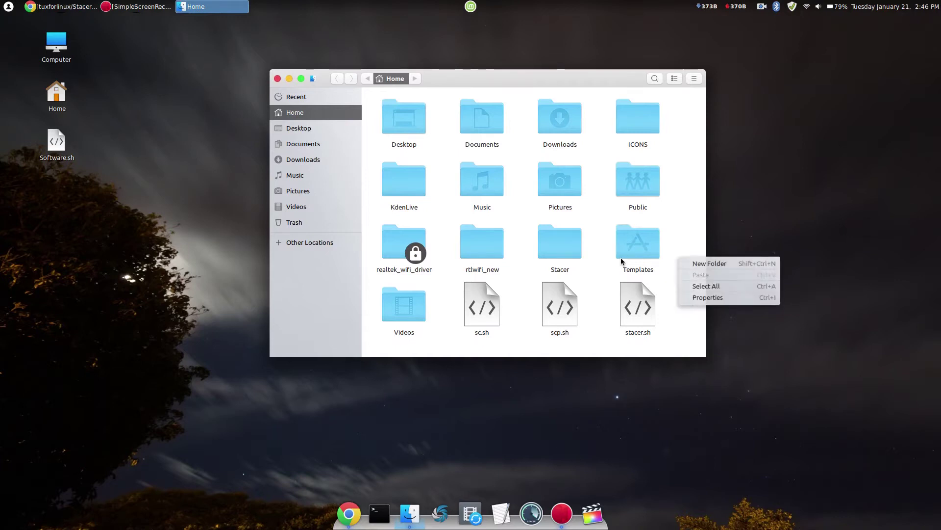
left_click(541, 244)
double_click(558, 247)
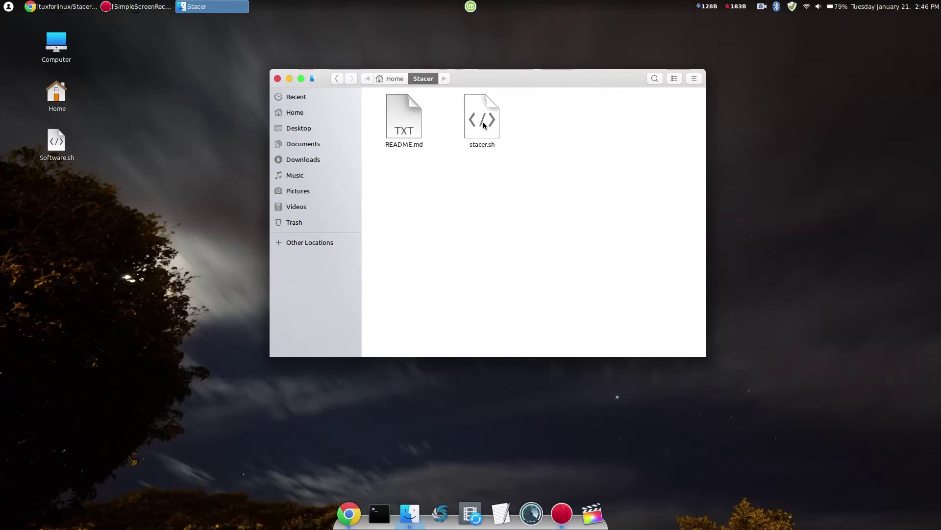
Step: Allow stacer.sh to be executed as a program in its file permissions and close its properties
right_click(483, 123)
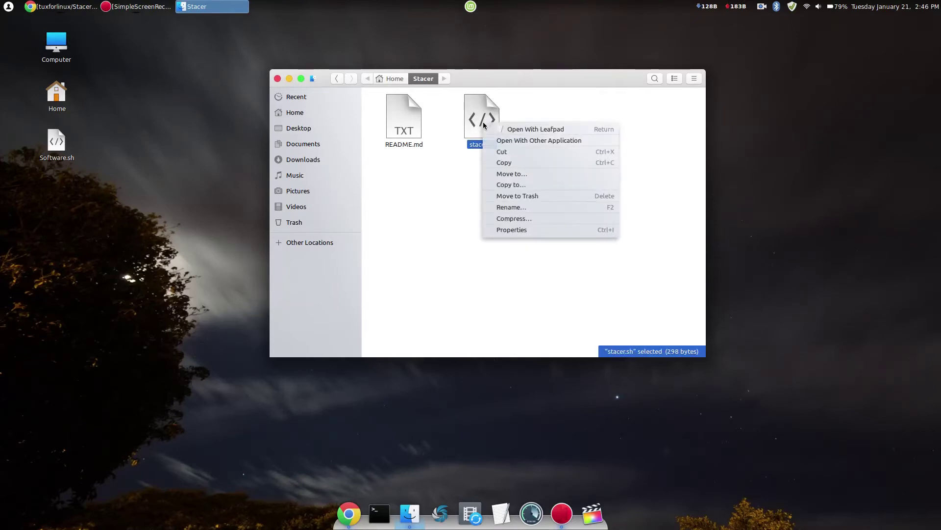
left_click(510, 234)
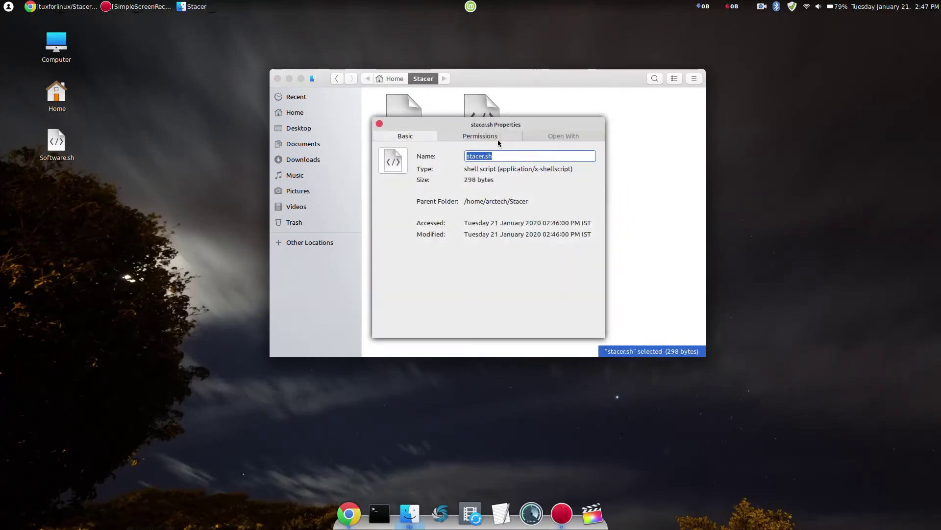
left_click(498, 140)
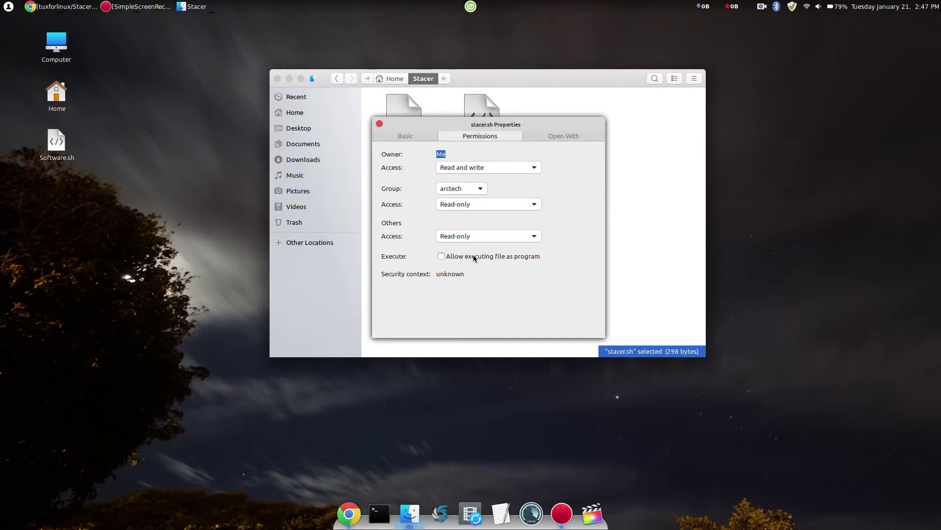
left_click(442, 256)
left_click(379, 124)
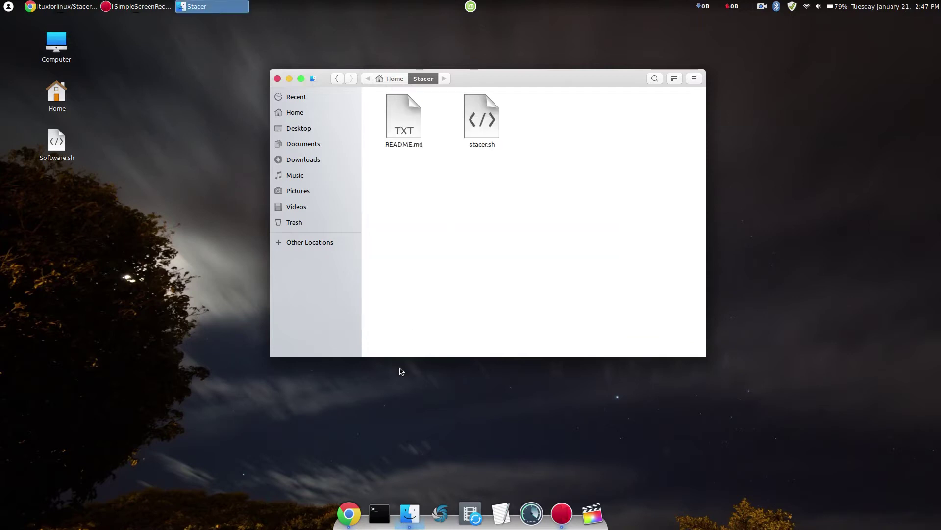
Step: Open a new terminal beside the file manager and insert the path of stacer.sh at the prompt
left_click(380, 510)
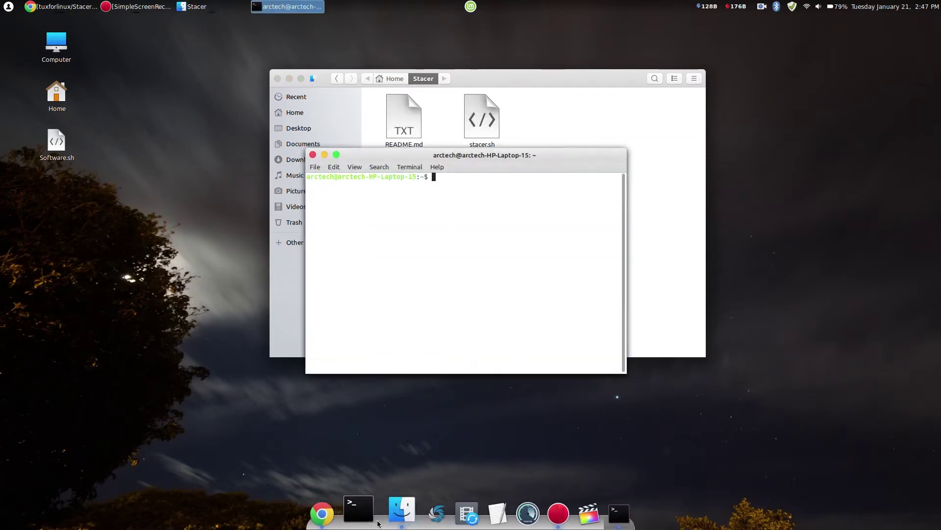
left_click_drag(519, 158, 389, 204)
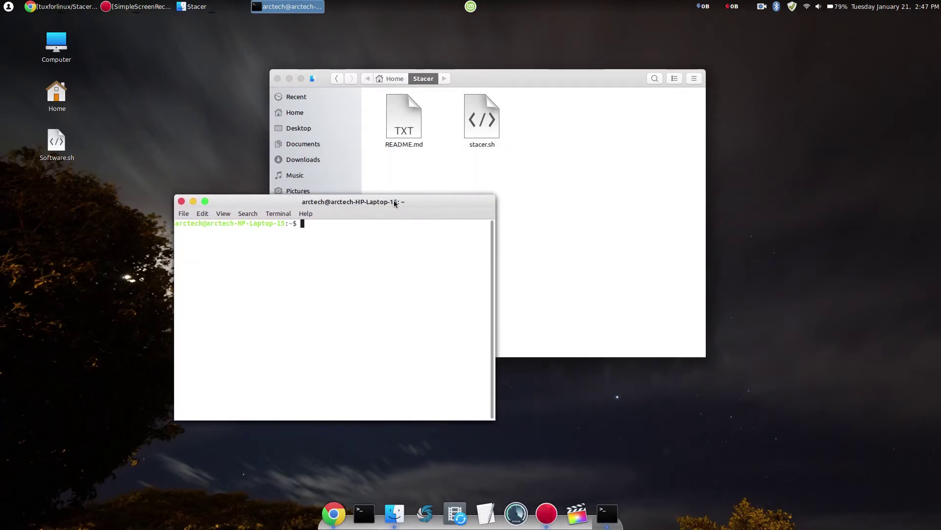
left_click_drag(486, 112, 232, 294)
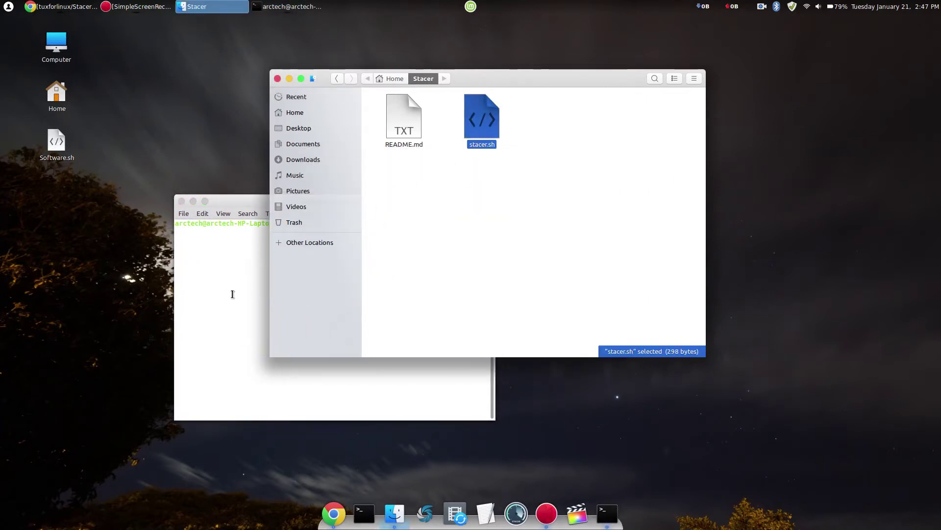
left_click(232, 294)
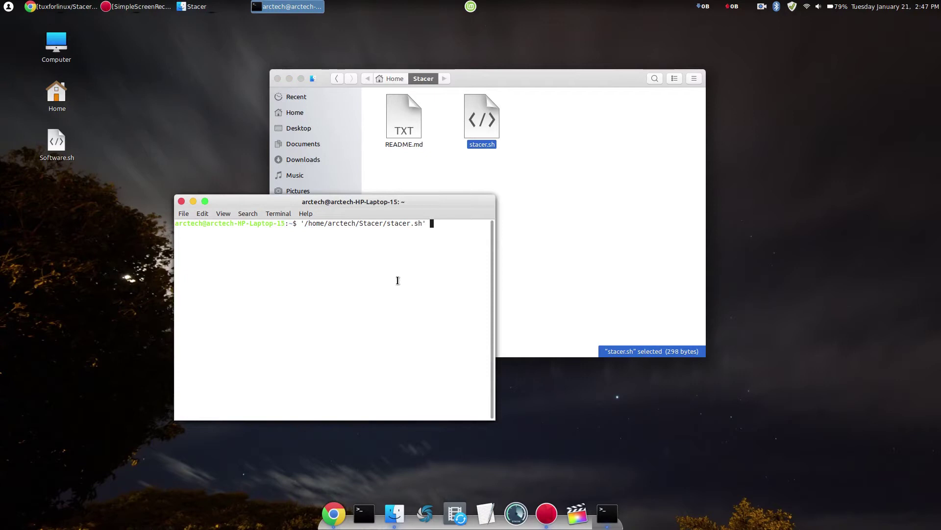
Step: Run the stacer.sh install script, enter the sudo password and accept adding the Stacer PPA
key("Return")
type("*********")
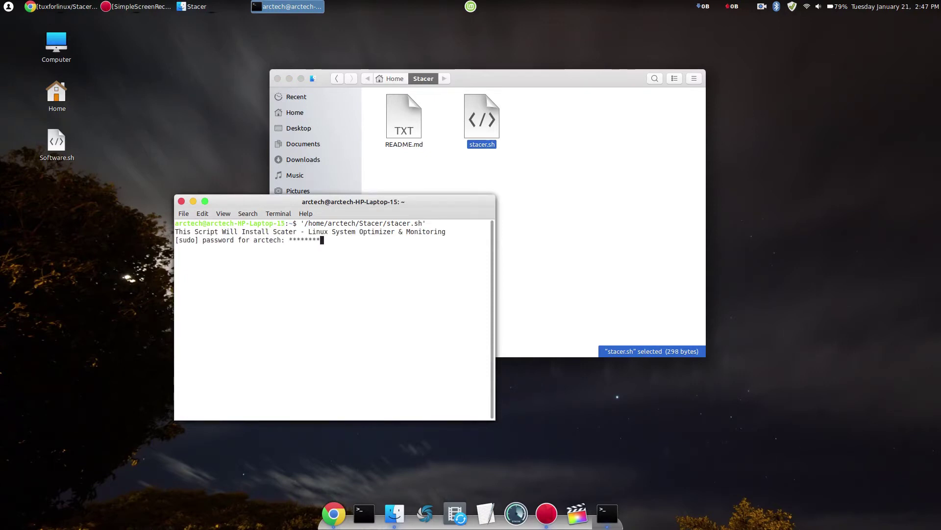
type("**")
key("Return")
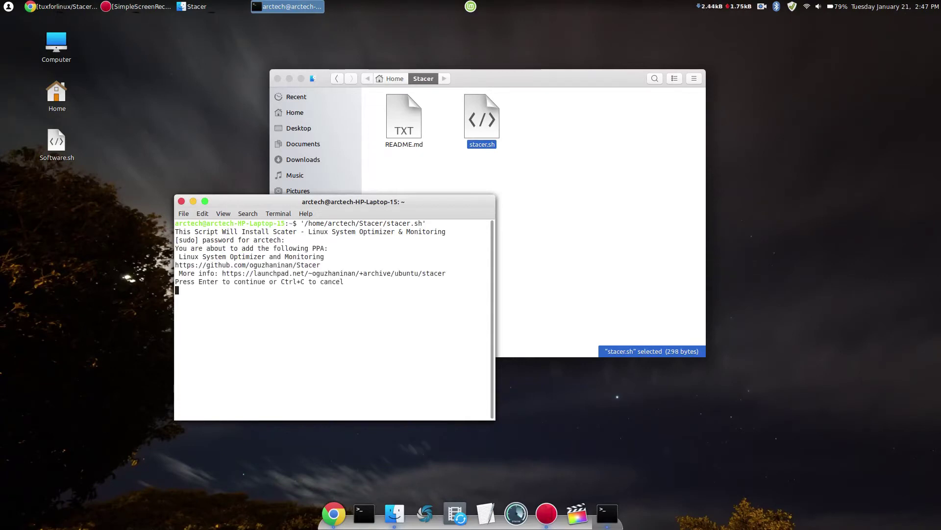
key("Return")
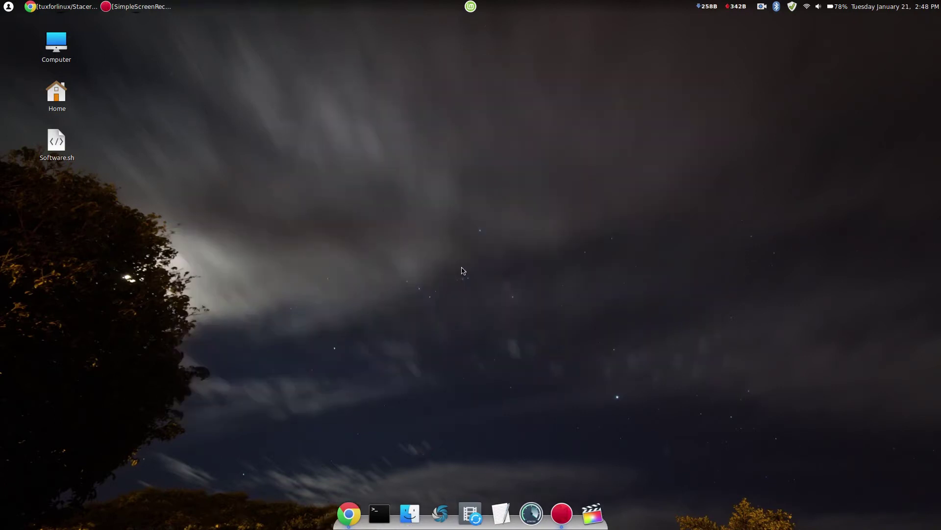
Step: Launch Stacer and maximize its window on the dashboard
left_click(532, 510)
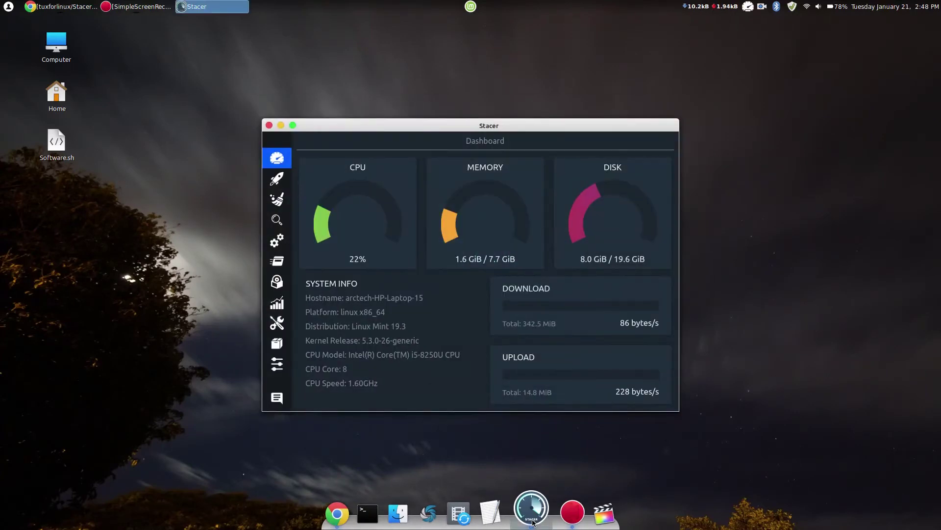
left_click(293, 125)
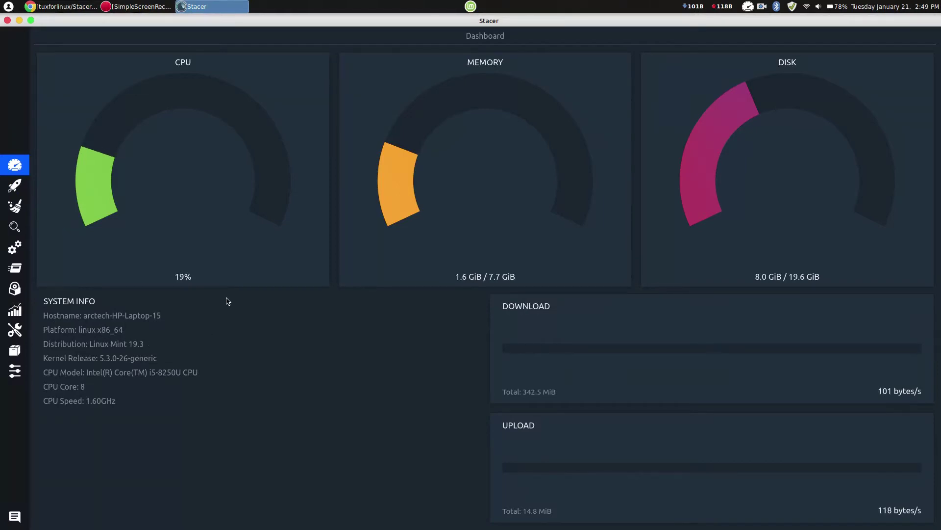
Step: View the startup applications list and the form for adding a startup app, leaving the form without saving
left_click(14, 195)
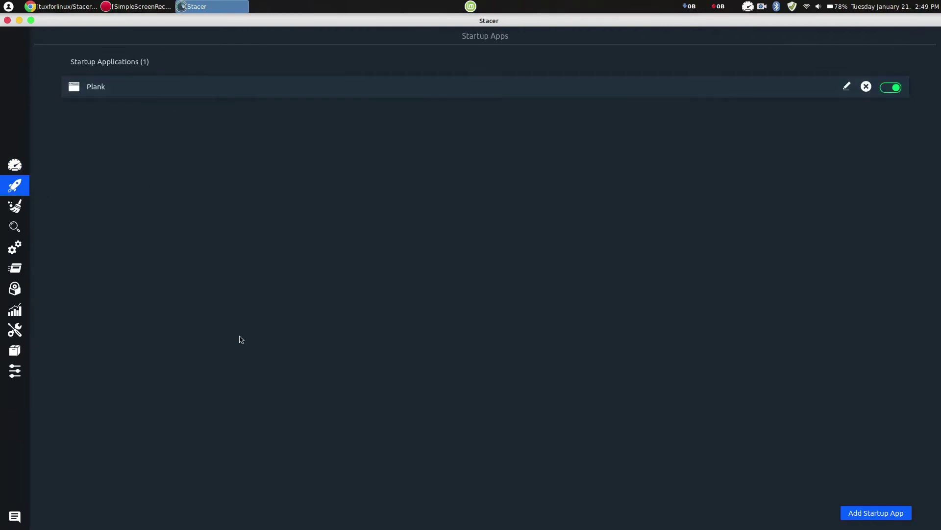
left_click(876, 514)
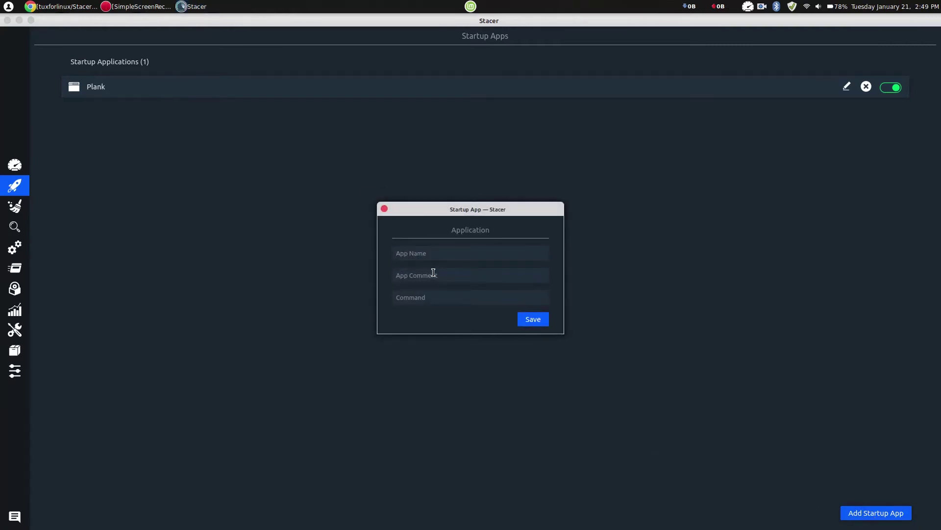
left_click(384, 209)
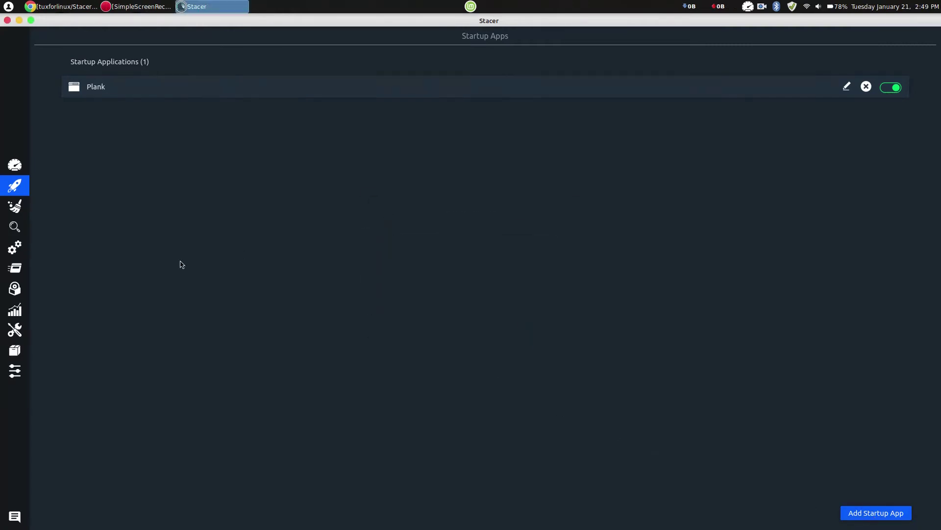
Step: Scan the system for cleanable files with all System Cleaner categories selected
left_click(15, 206)
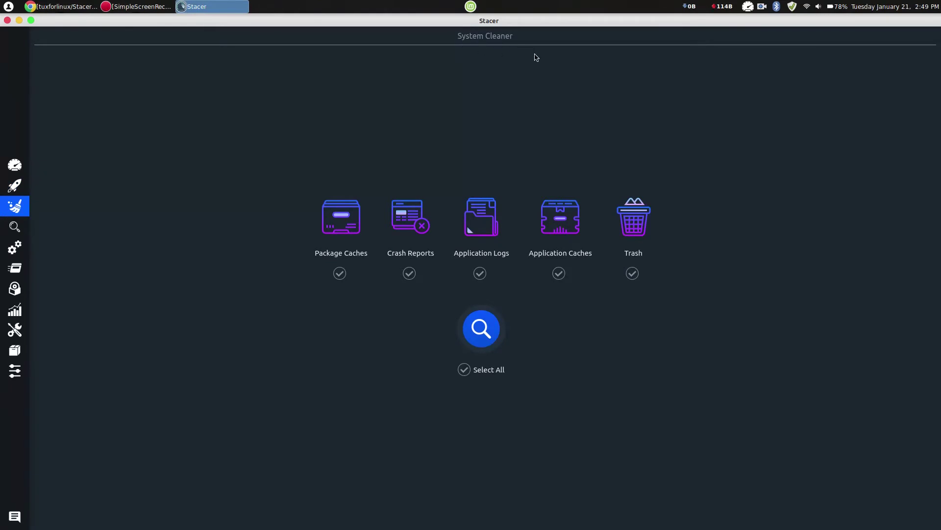
left_click(466, 372)
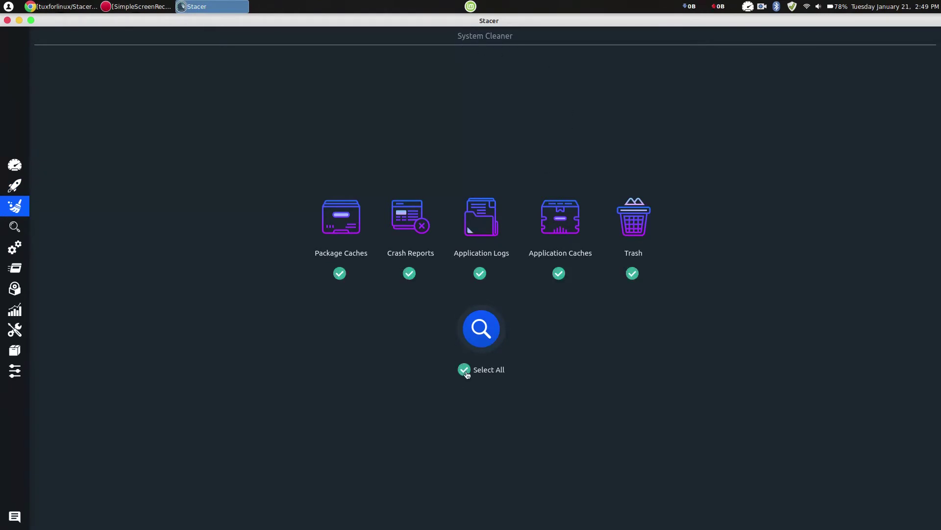
left_click(489, 326)
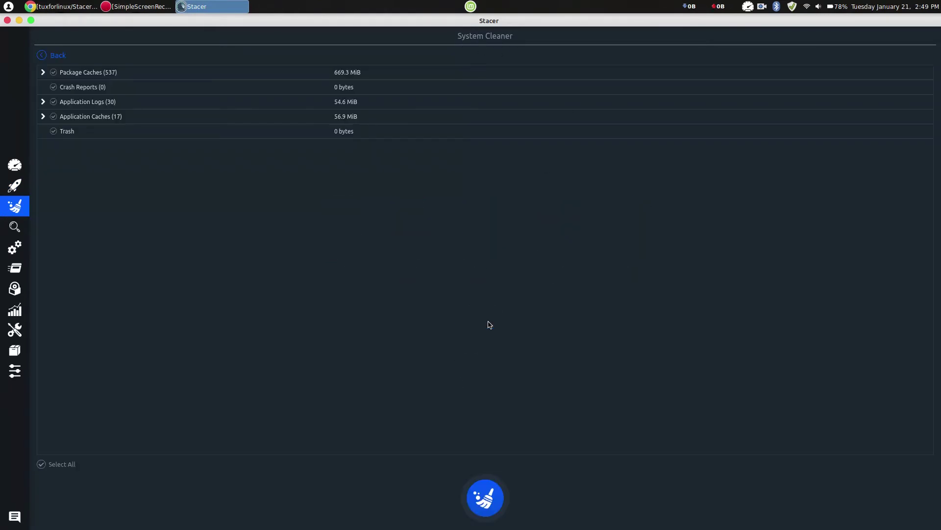
Step: Select all scanned categories and clean them, entering the account password to authenticate
left_click(41, 464)
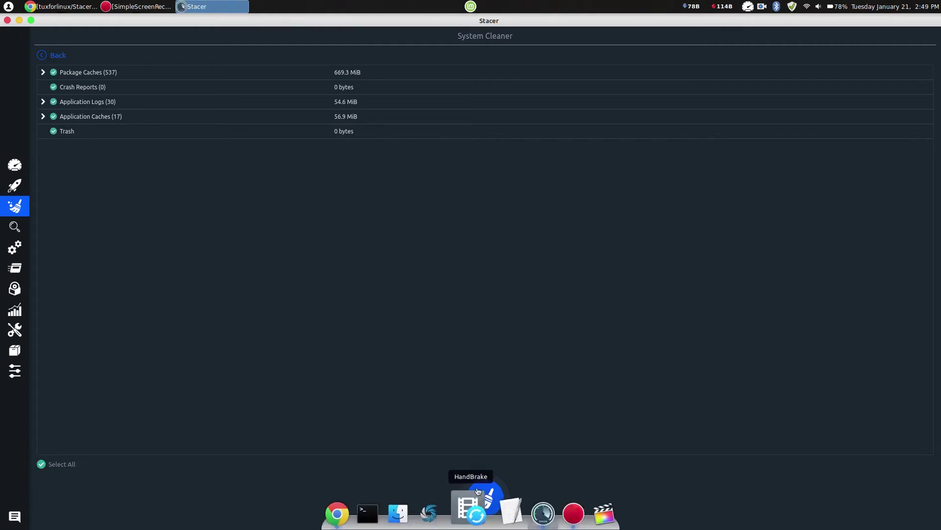
left_click(486, 498)
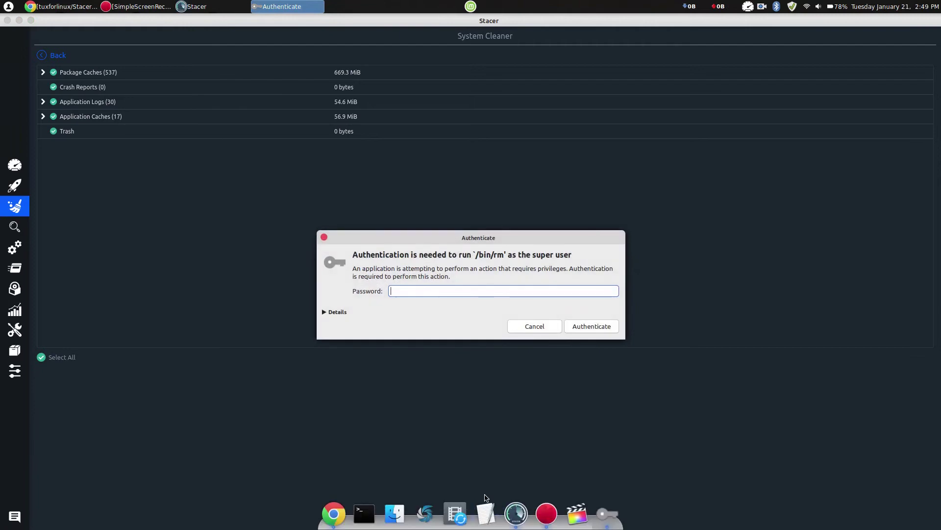
type("•••••••••")
key("Return")
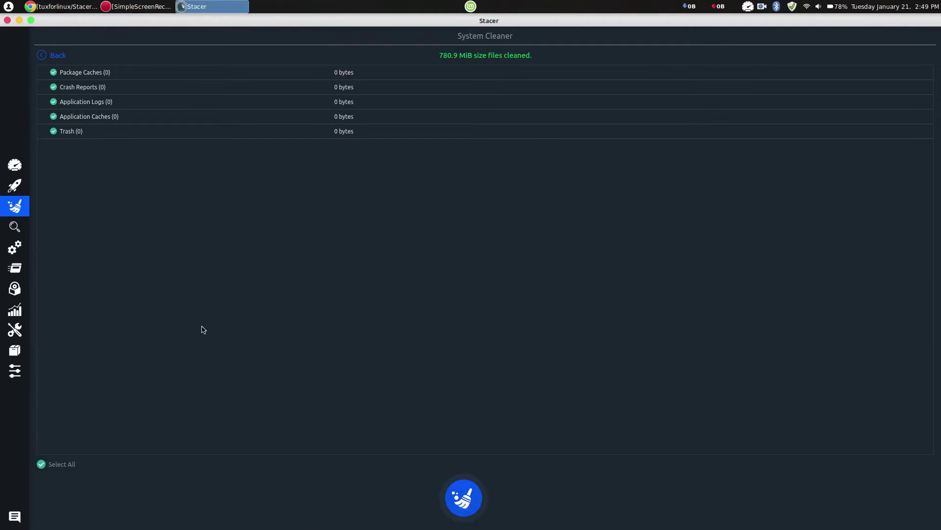
Step: View the file search page and look through the list of system services
left_click(15, 227)
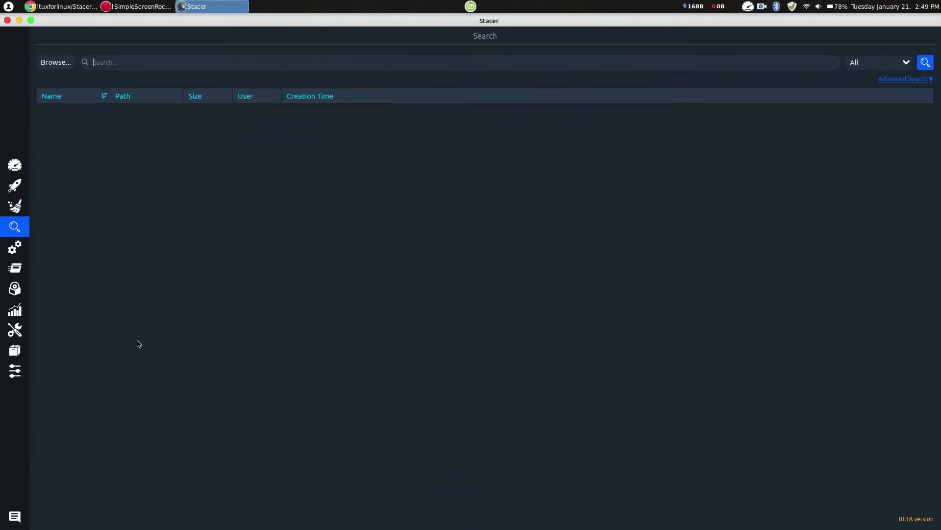
left_click(14, 246)
scroll(276, 211, "down", 5)
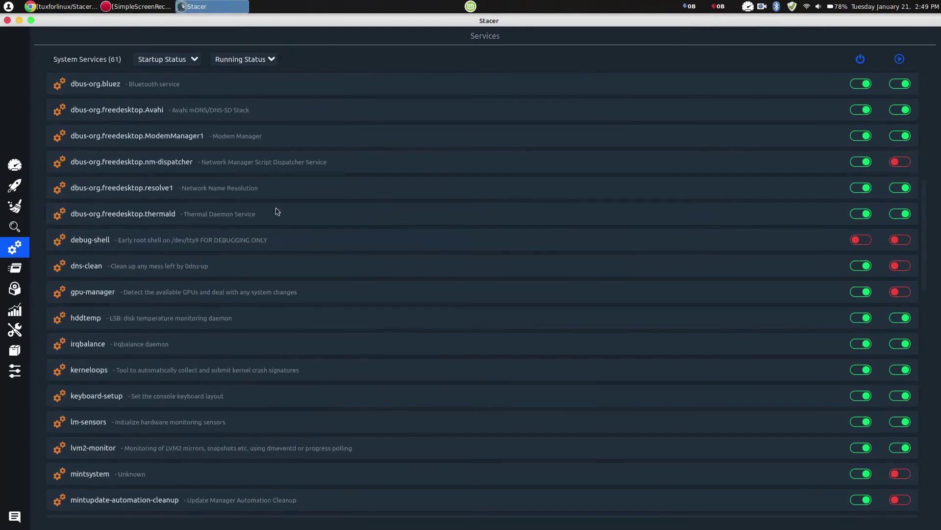
scroll(277, 210, "down", 4)
scroll(277, 211, "up", 9)
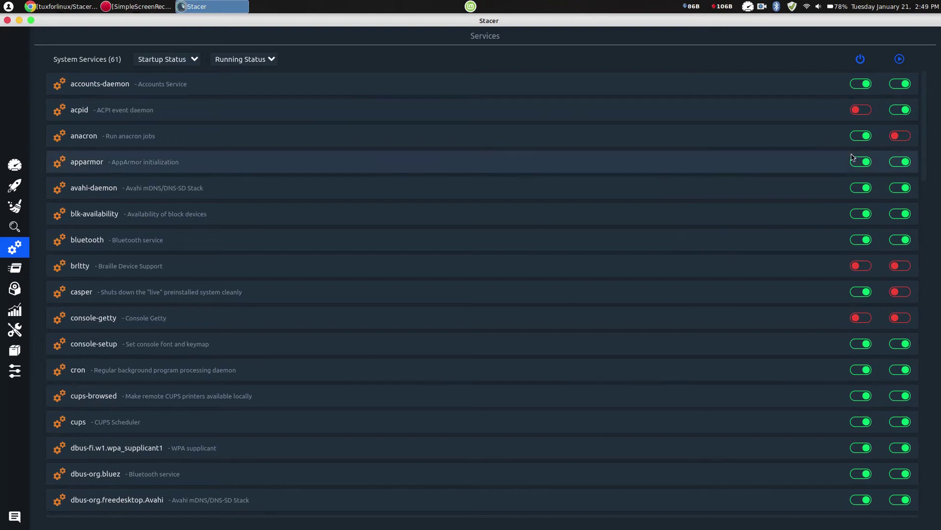
Step: Try to enable the acpid service at startup, dismissing the authentication request without entering a password
left_click(865, 110)
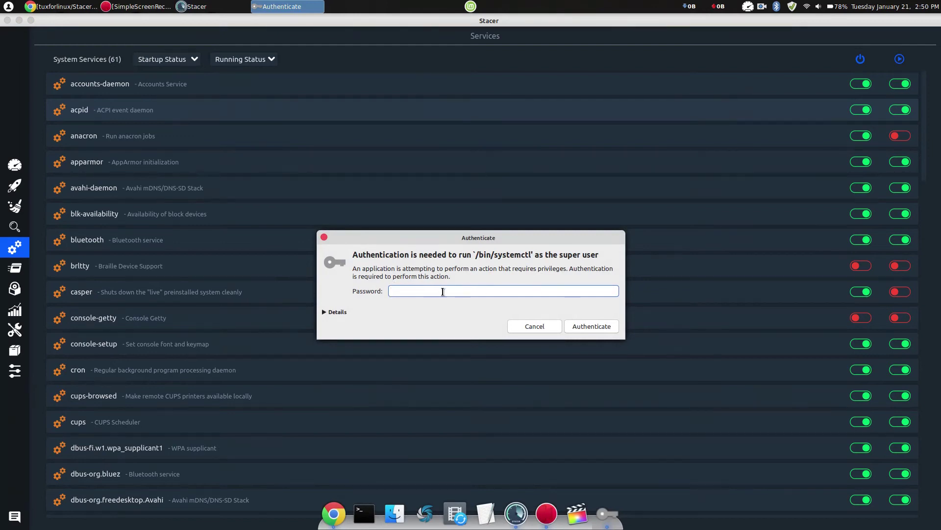
left_click(544, 328)
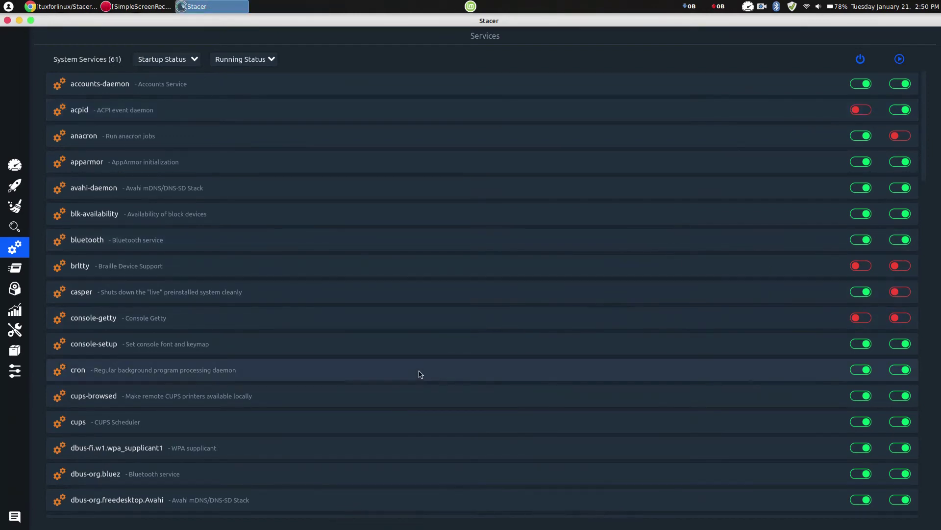
scroll(416, 375, "down", 3)
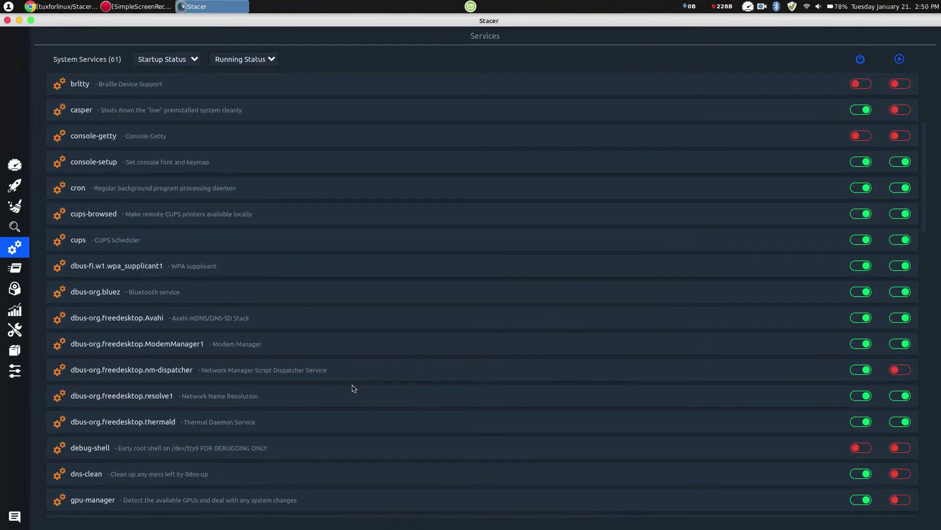
Step: View the running processes and look through the installed packages in the Uninstaller
left_click(15, 273)
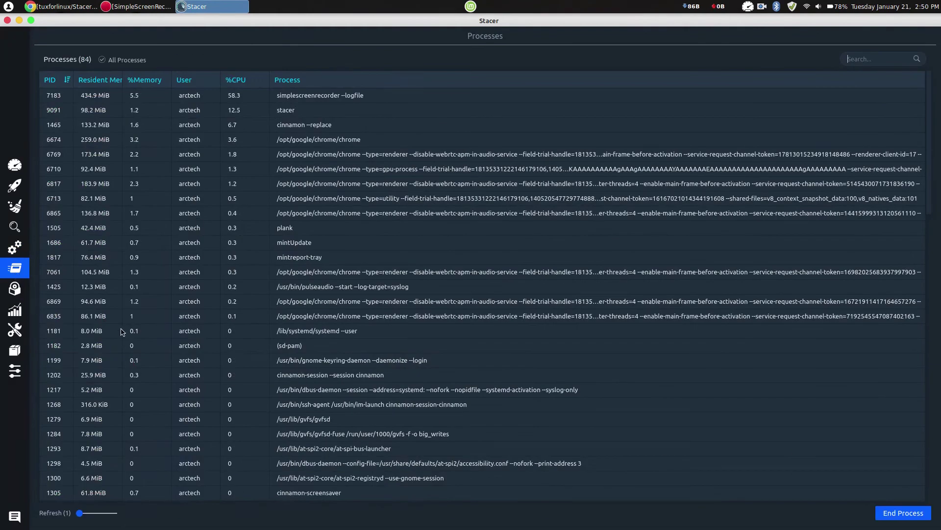
left_click(14, 288)
scroll(173, 211, "down", 10)
scroll(173, 211, "up", 10)
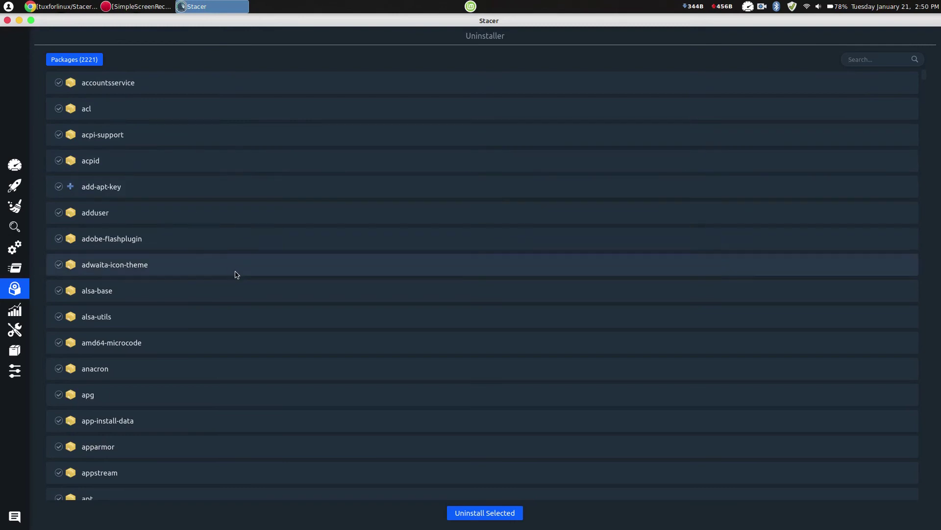
scroll(139, 459, "down", 8)
scroll(139, 458, "down", 1)
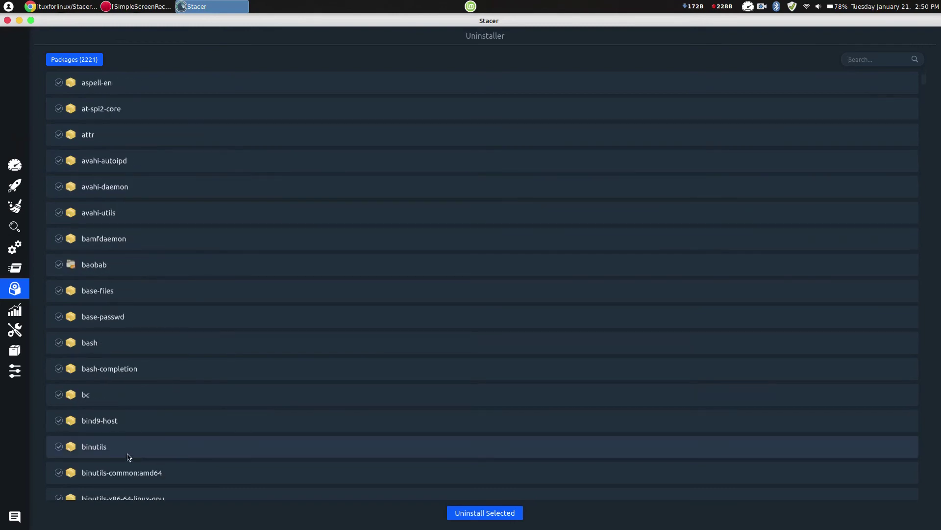
scroll(137, 357, "down", 7)
scroll(137, 357, "down", 6)
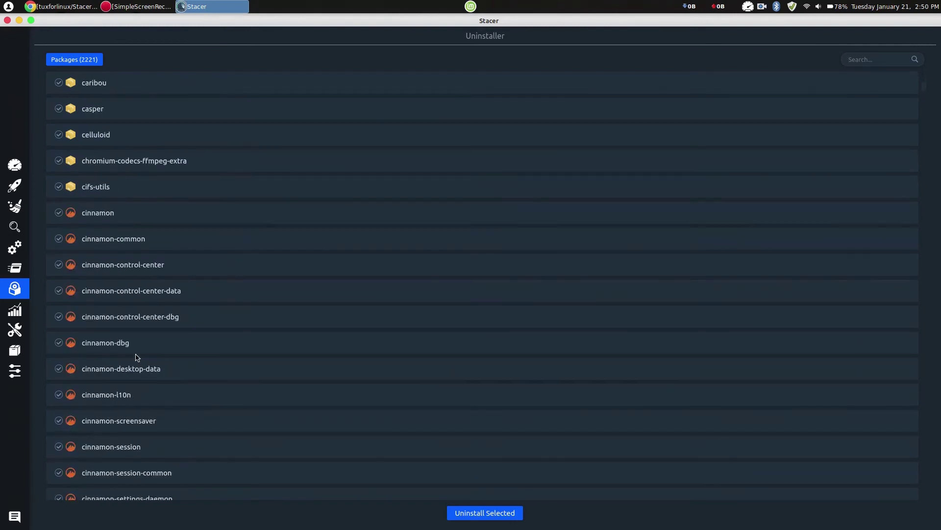
scroll(137, 357, "down", 12)
scroll(136, 358, "up", 3)
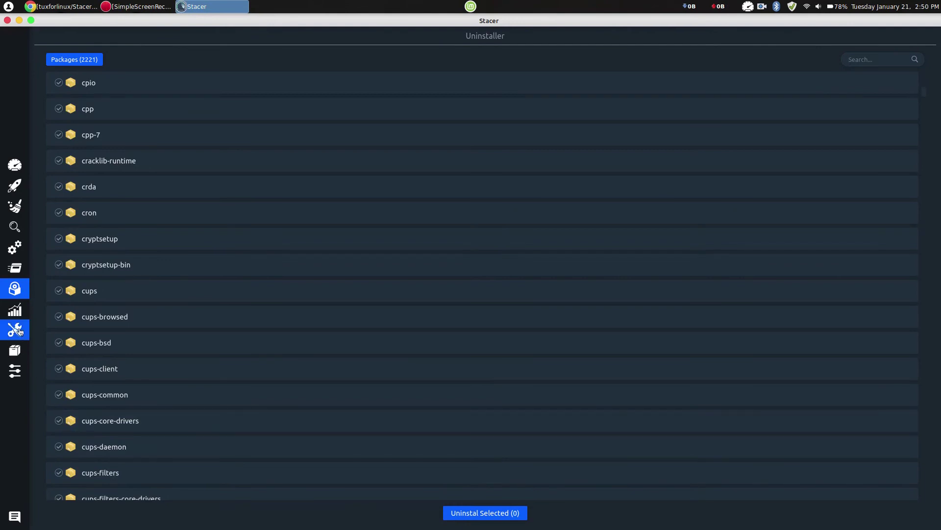
Step: View the resource history graphs, enlarging and restoring the Disk Read Write graph and the CPU graph
left_click(14, 309)
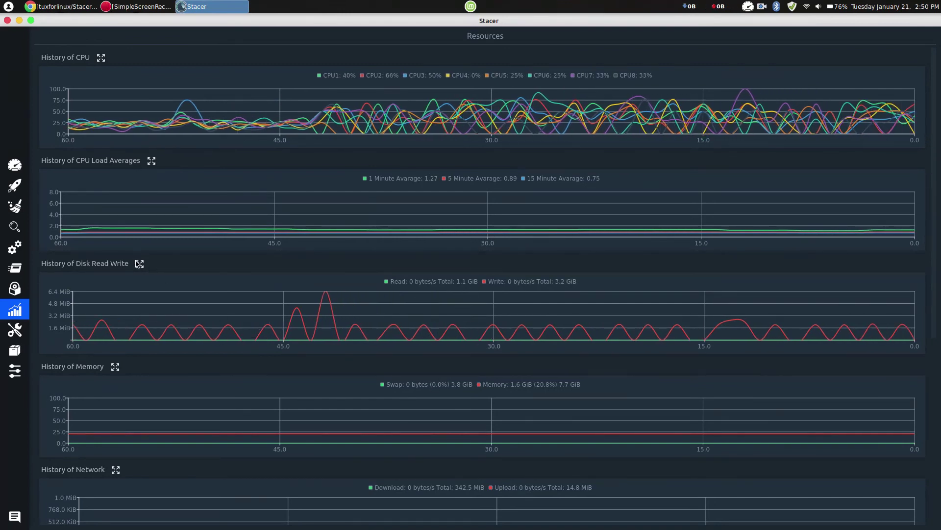
left_click(139, 263)
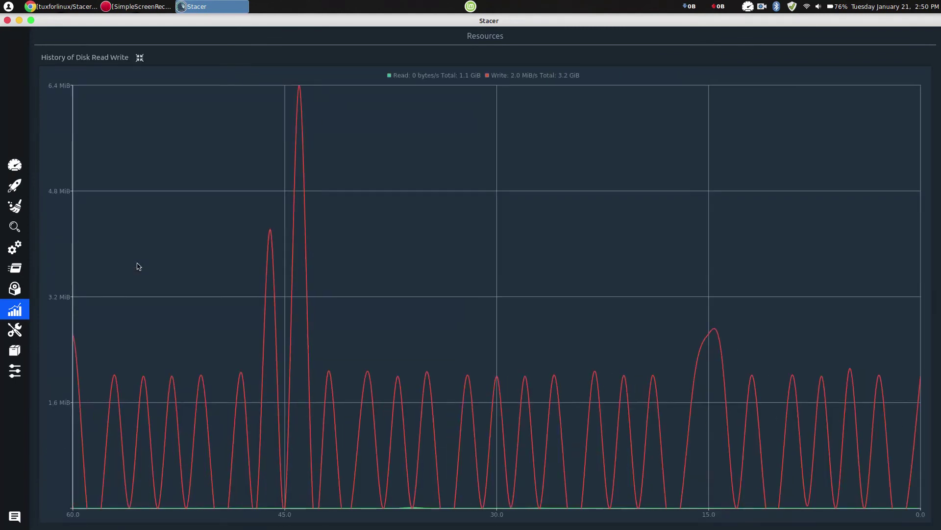
left_click(139, 58)
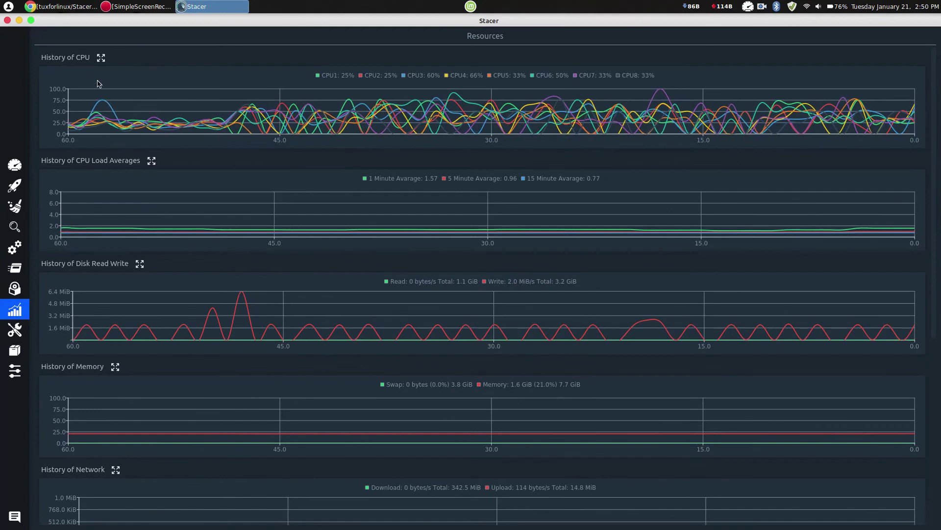
left_click(101, 58)
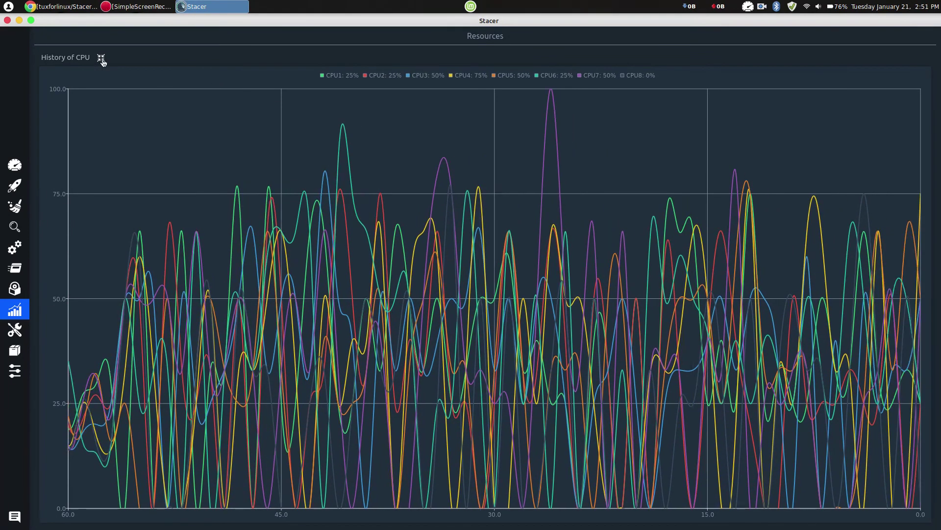
left_click(101, 58)
Step: View the managed hosts list, the APT repositories and the Stacer settings page
left_click(18, 324)
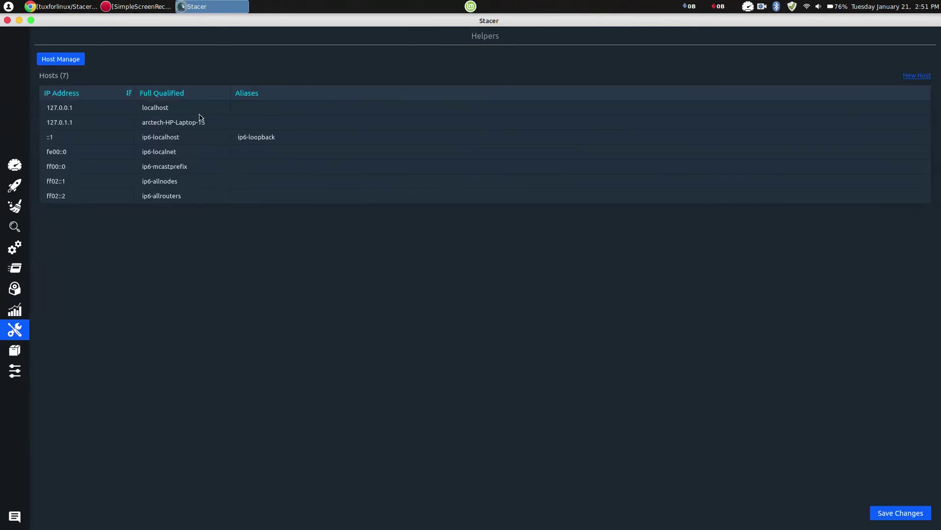
left_click(21, 349)
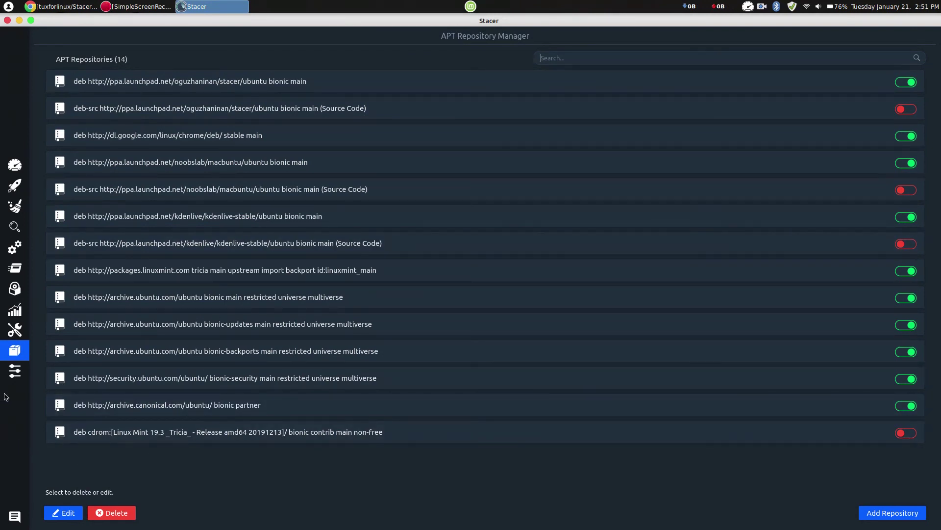
left_click(15, 377)
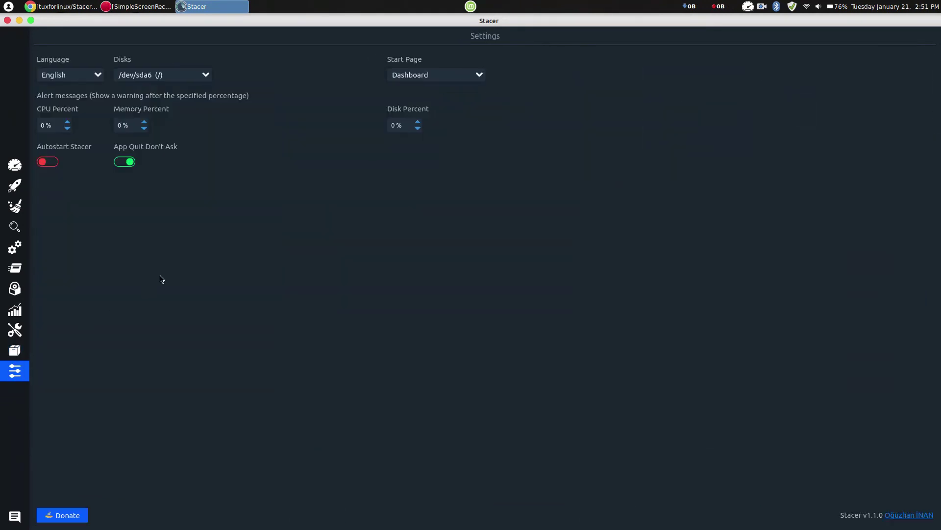